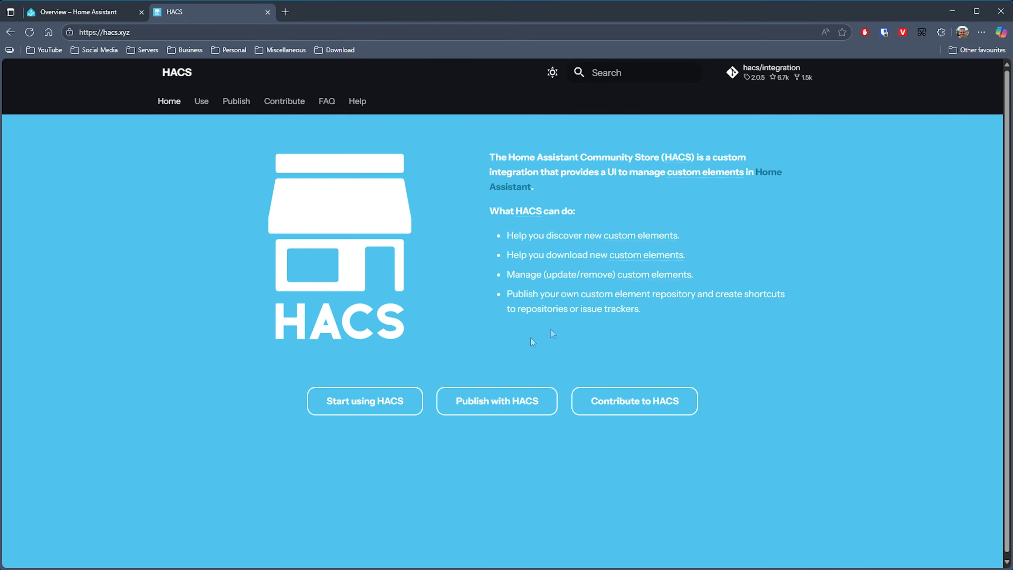
# Open the Download HACS instructions from the HACS user documentation and go to the OS/Supervised section.
pyautogui.click(366, 399)
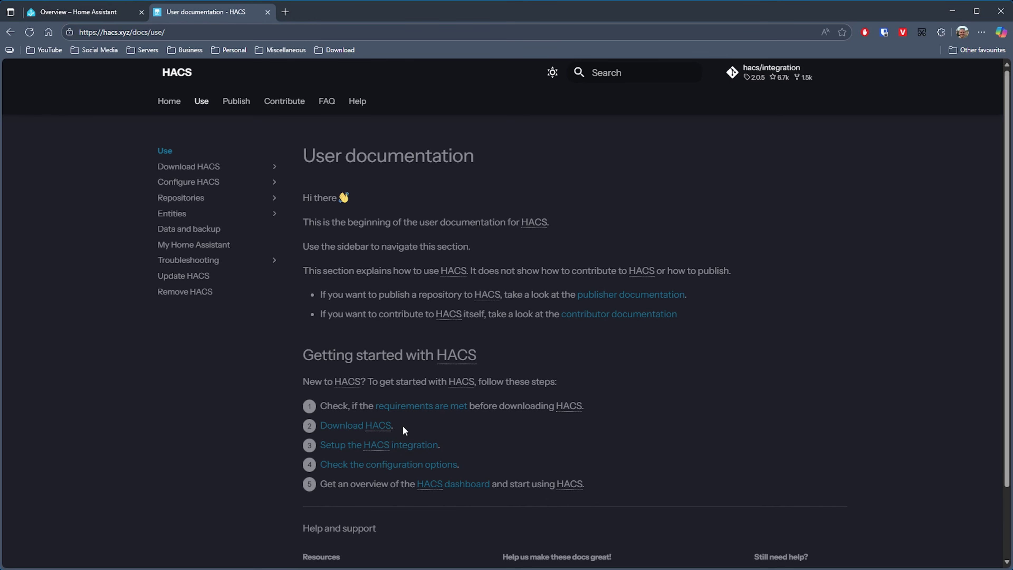
pyautogui.click(375, 426)
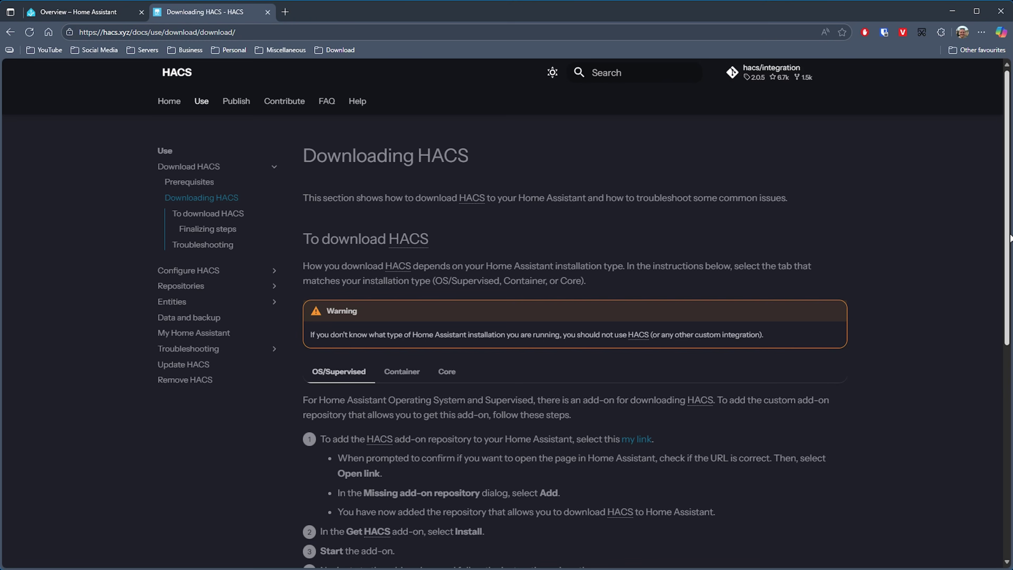
pyautogui.scroll(-1, 1011, 239)
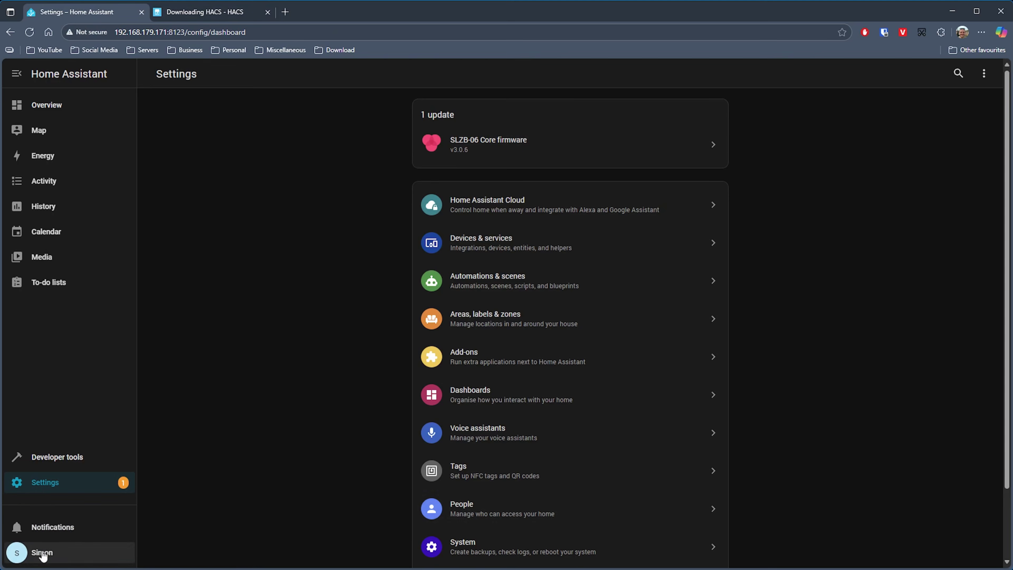
# Enable Advanced mode in the user profile's general settings in Home Assistant.
pyautogui.click(43, 554)
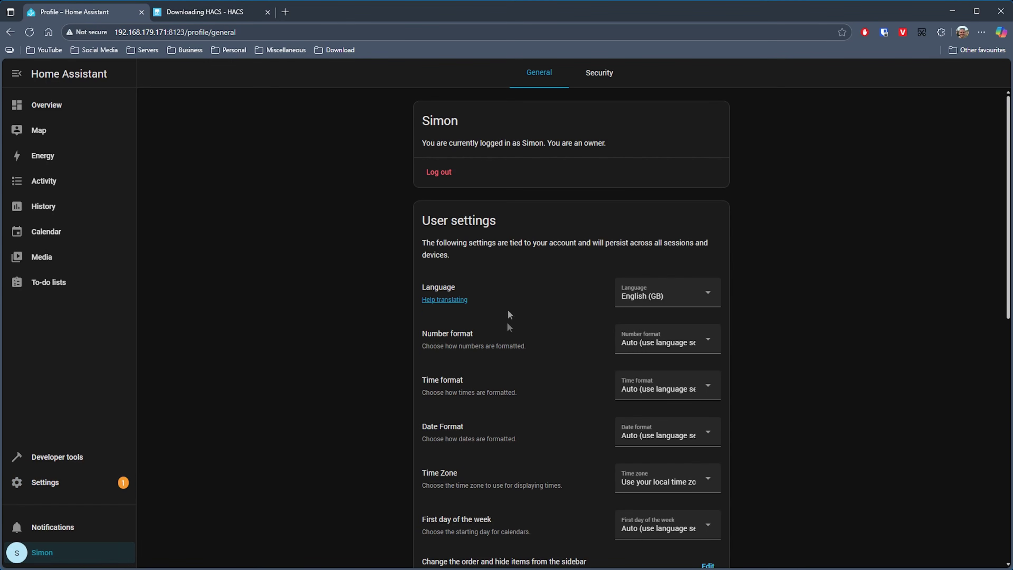
pyautogui.scroll(-4, 518, 384)
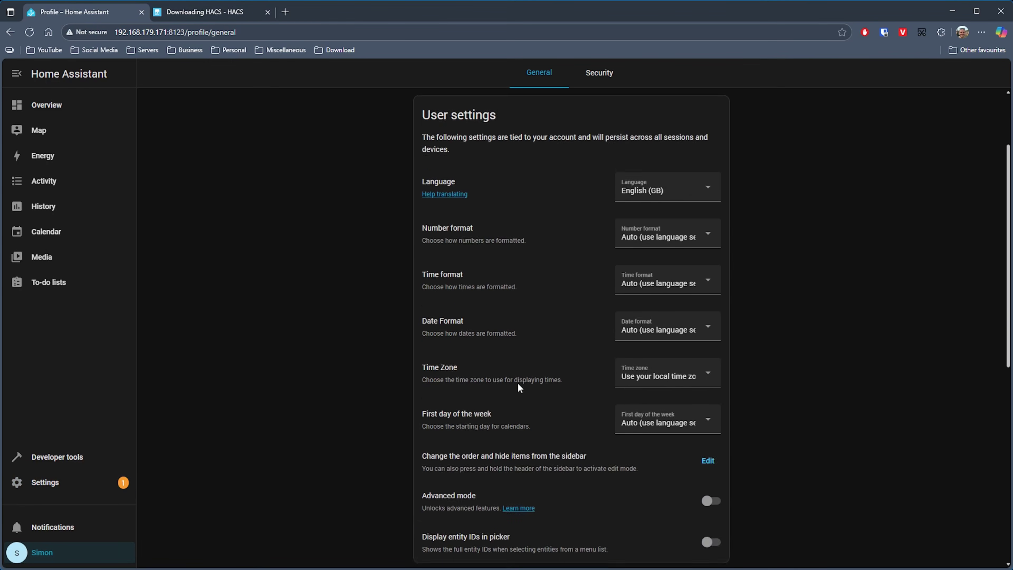
pyautogui.click(708, 403)
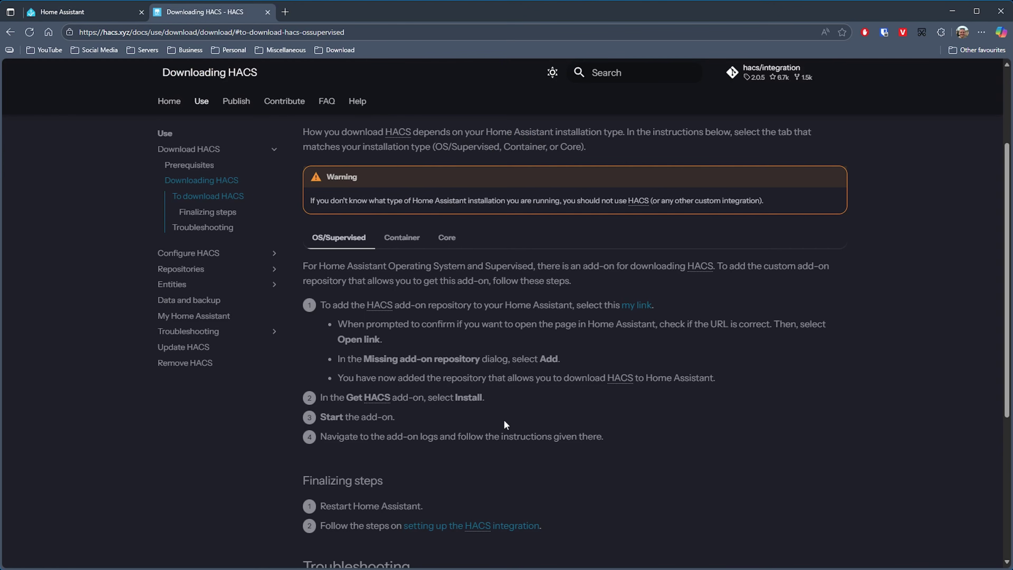
pyautogui.click(628, 307)
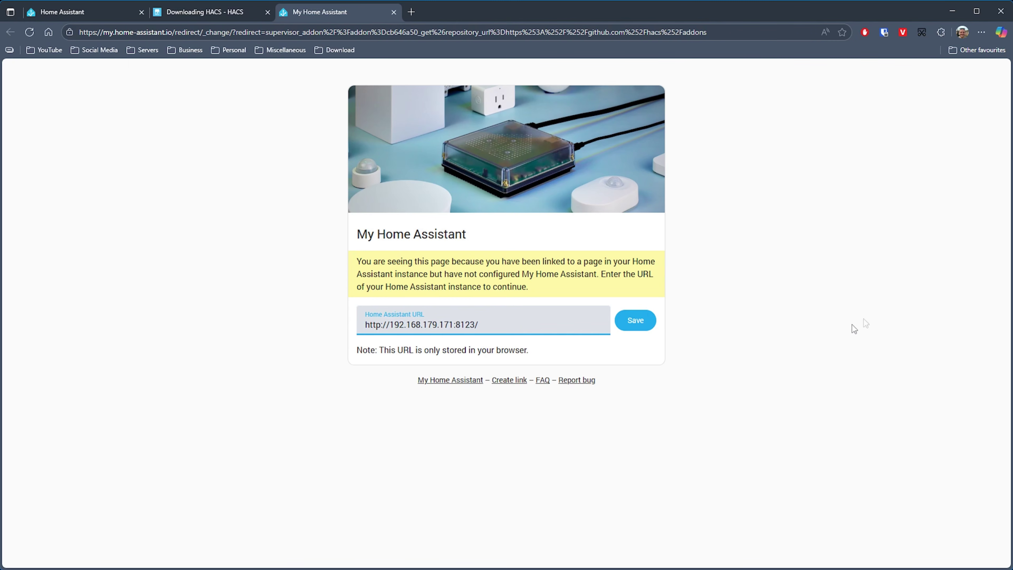
pyautogui.click(640, 326)
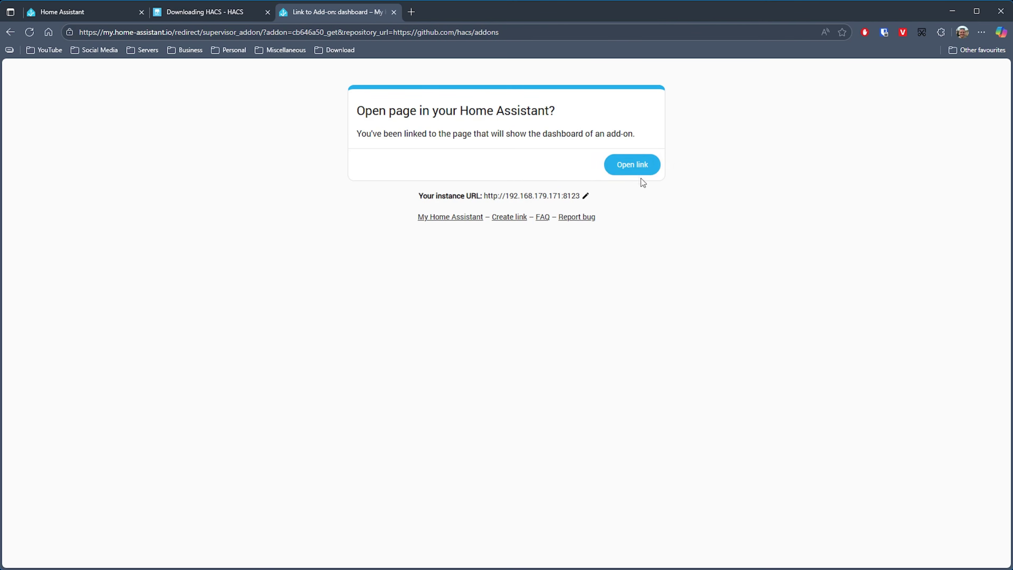
pyautogui.click(632, 165)
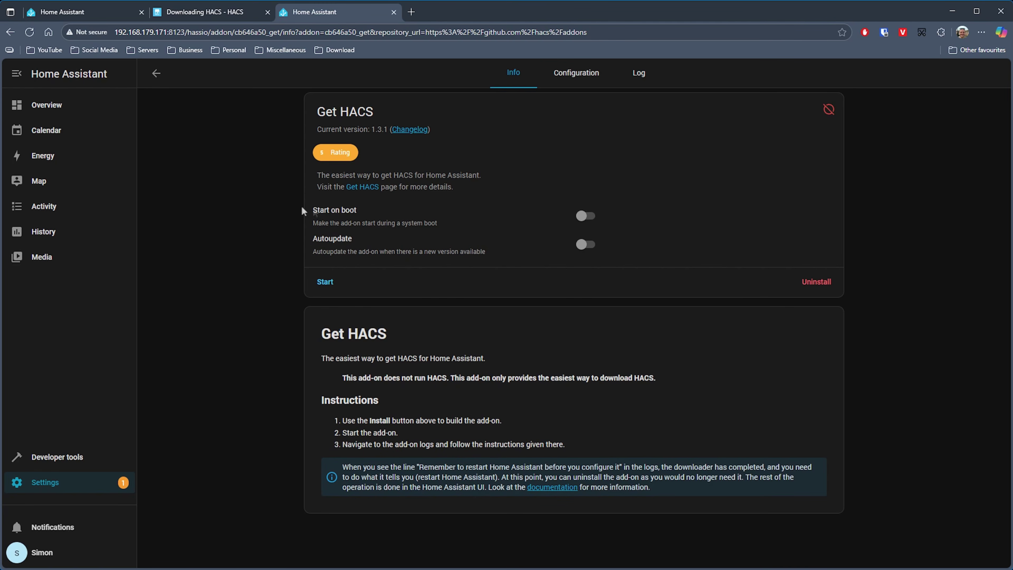
# Start the Get HACS add-on and open its log.
pyautogui.click(325, 282)
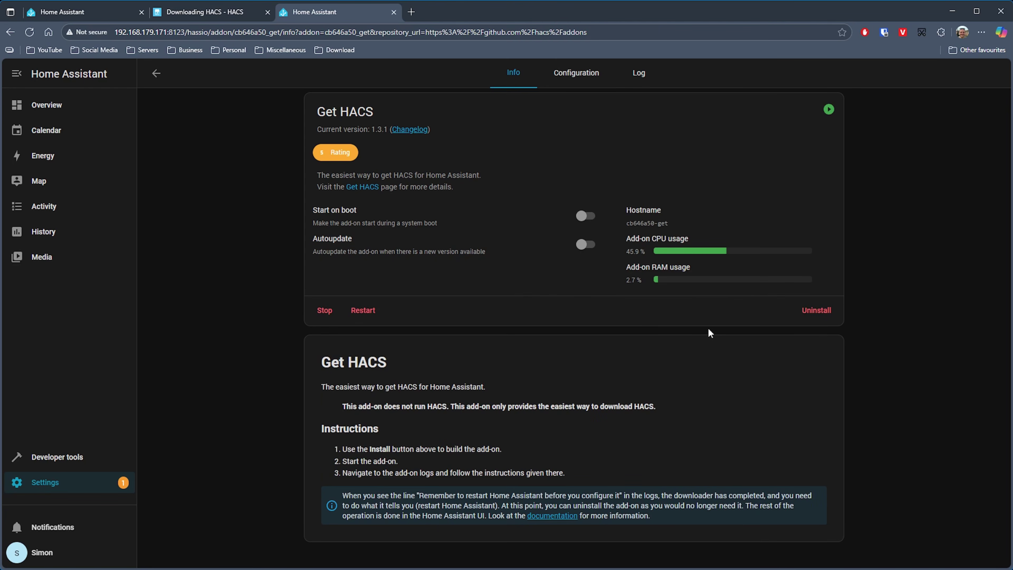
pyautogui.click(640, 74)
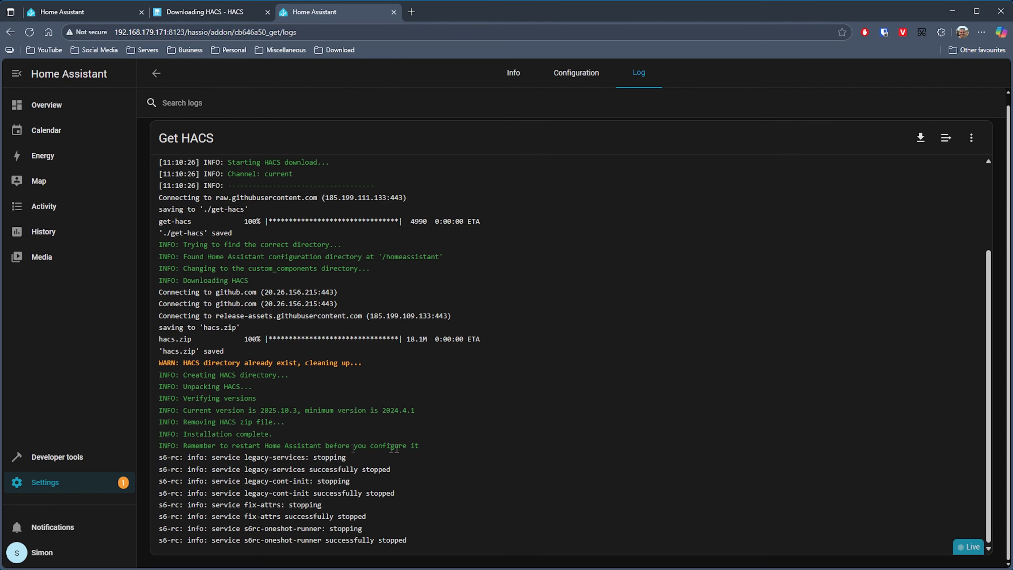
# Restart Home Assistant from the system settings and confirm the restart.
pyautogui.click(64, 493)
pyautogui.click(499, 543)
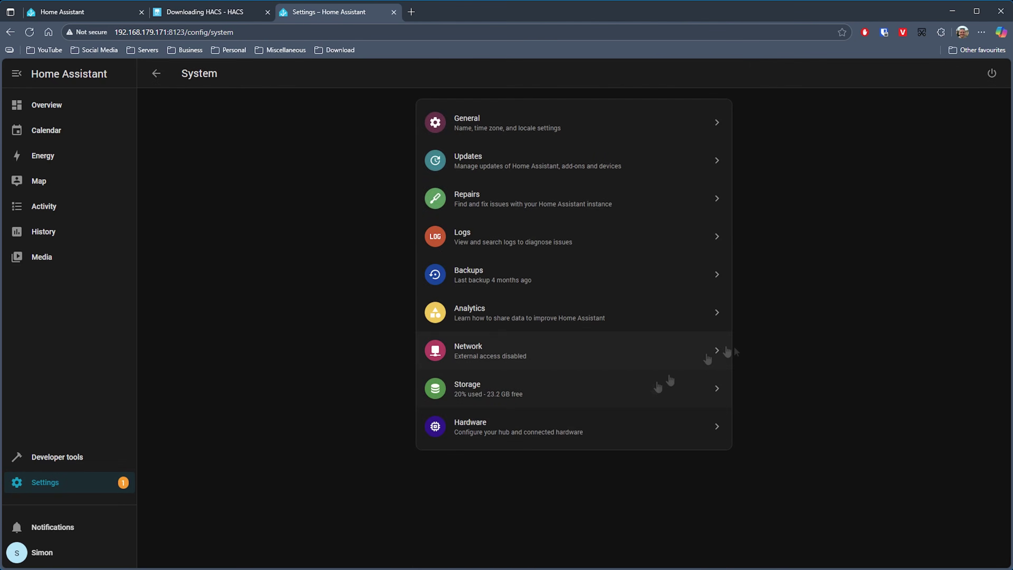
pyautogui.click(992, 73)
pyautogui.click(468, 340)
pyautogui.click(579, 341)
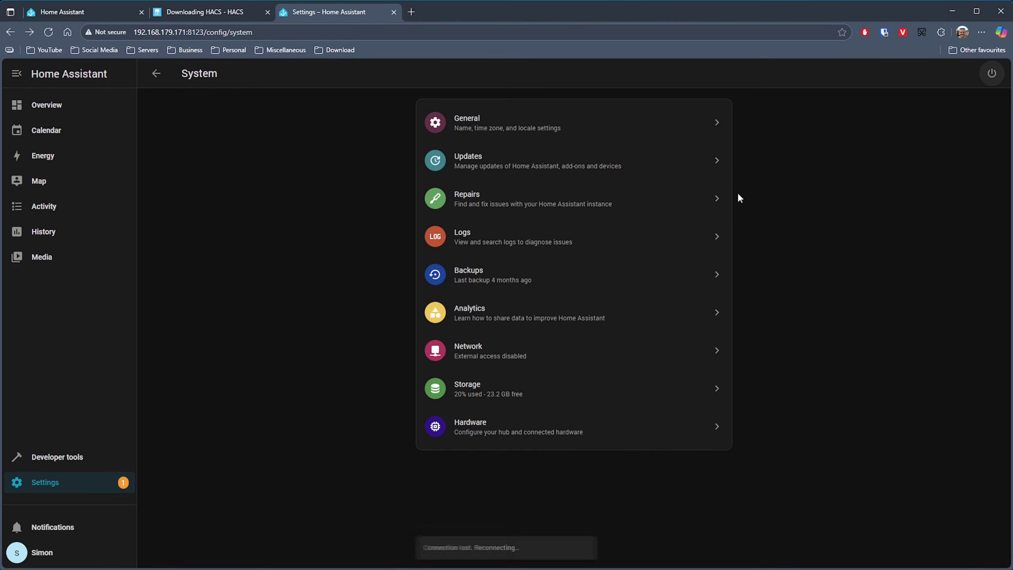
# Uninstall the Get HACS add-on without deleting its data.
pyautogui.click(76, 492)
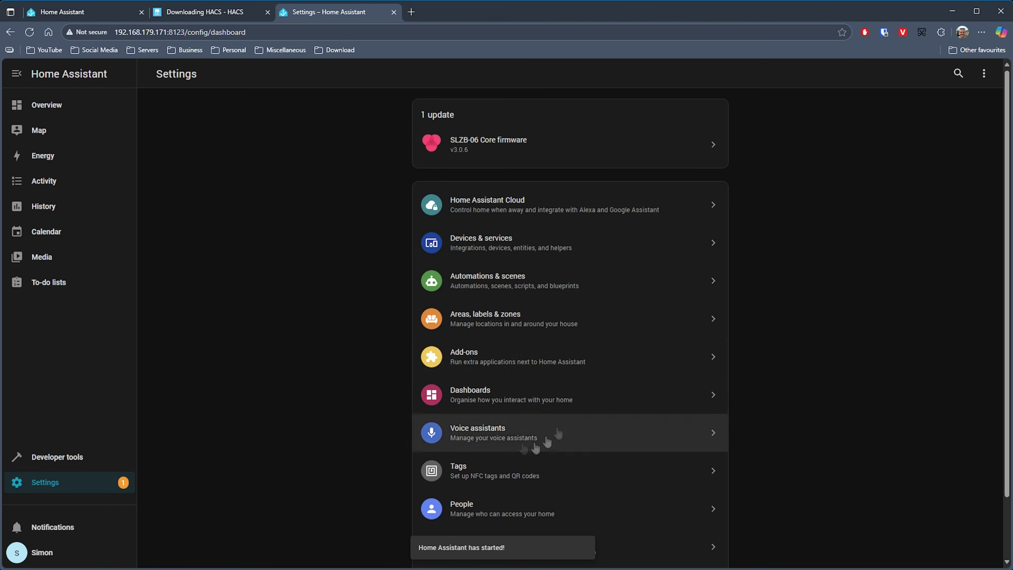
pyautogui.click(439, 358)
pyautogui.click(286, 147)
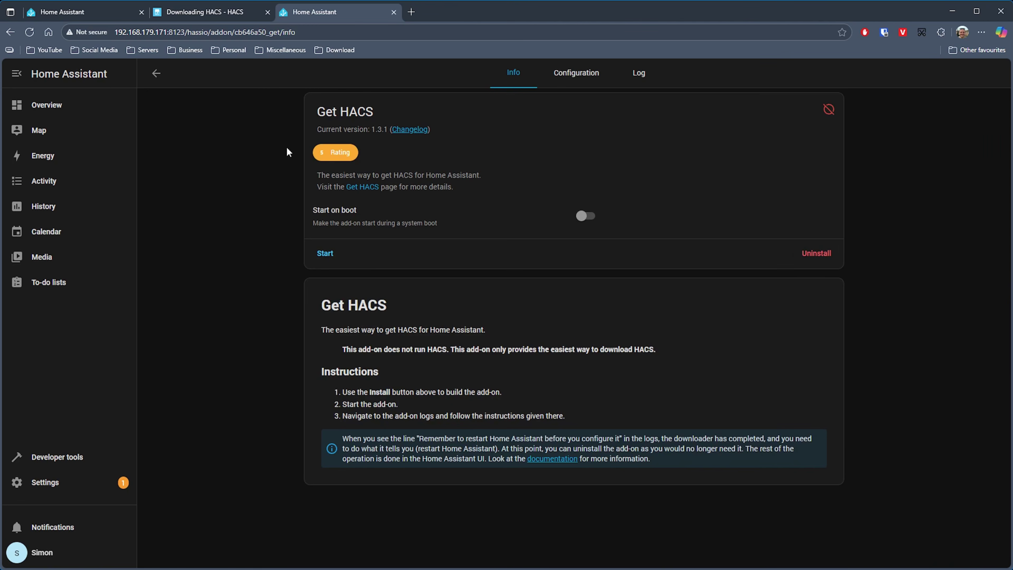
pyautogui.click(817, 254)
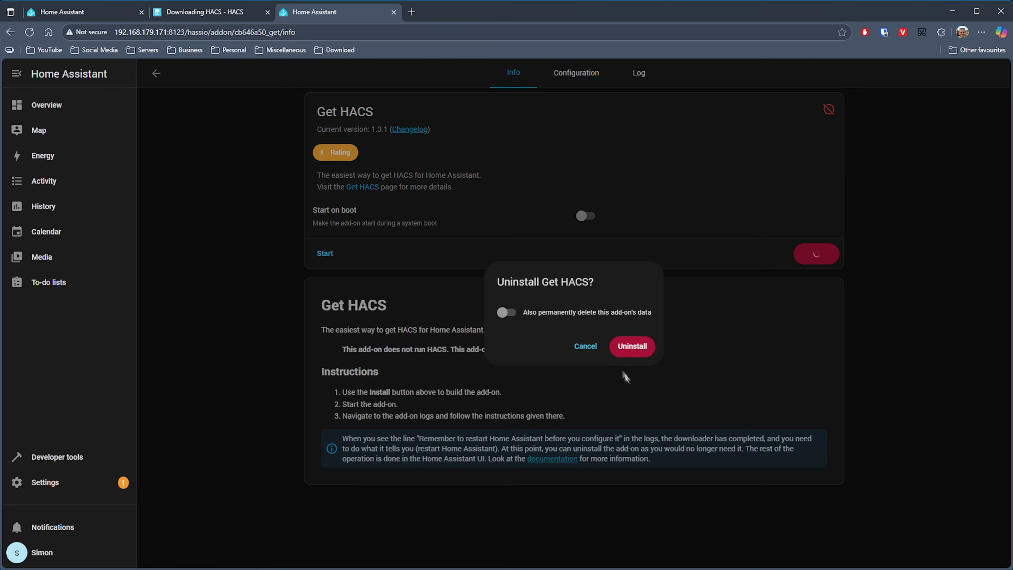
pyautogui.click(633, 346)
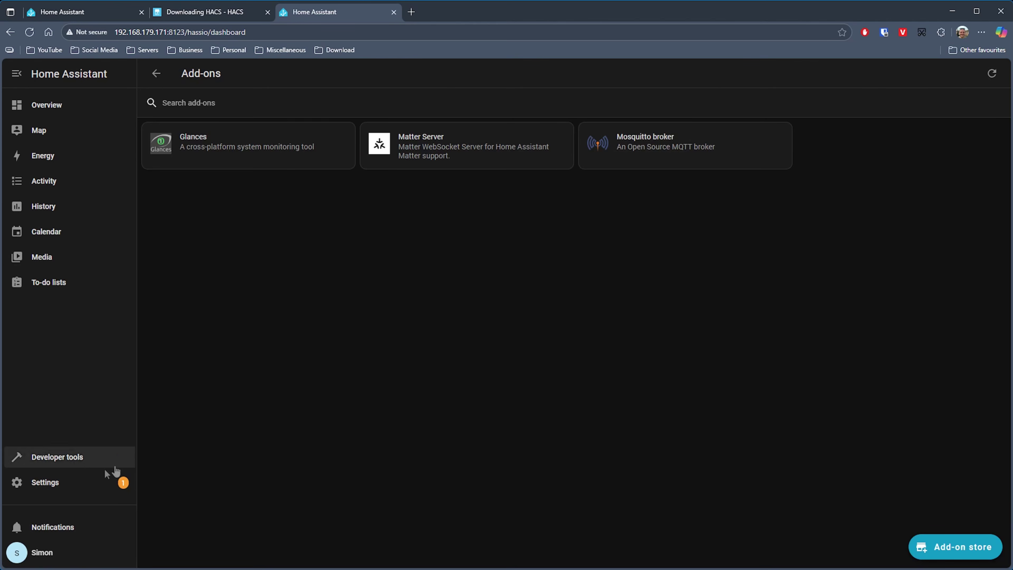
# Begin adding a new integration under Devices & services, searching for "hacs".
pyautogui.click(106, 481)
pyautogui.click(502, 244)
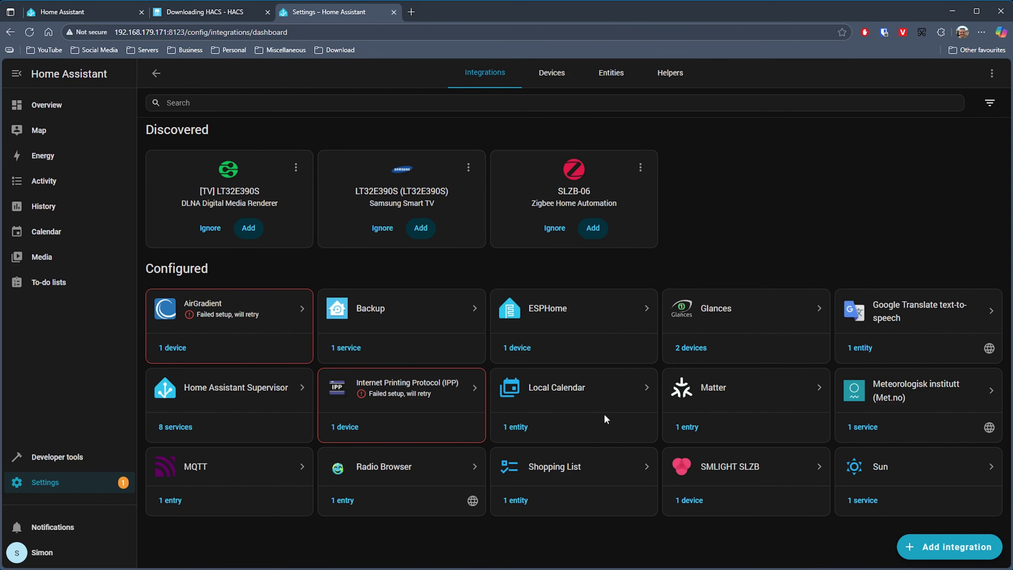
pyautogui.click(962, 555)
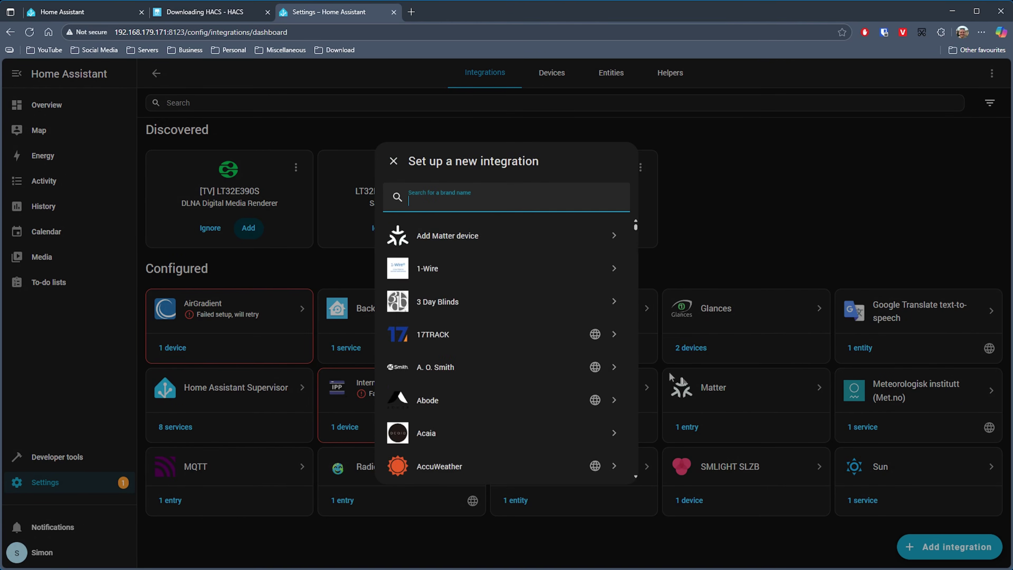
pyautogui.write('hacs')
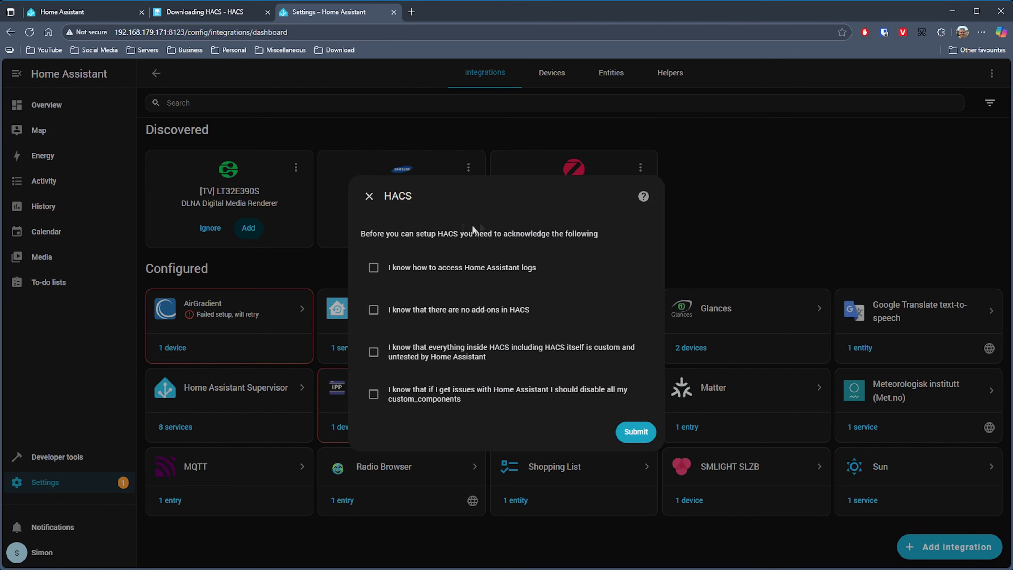
# Acknowledge all four HACS setup statements and submit them.
pyautogui.click(464, 268)
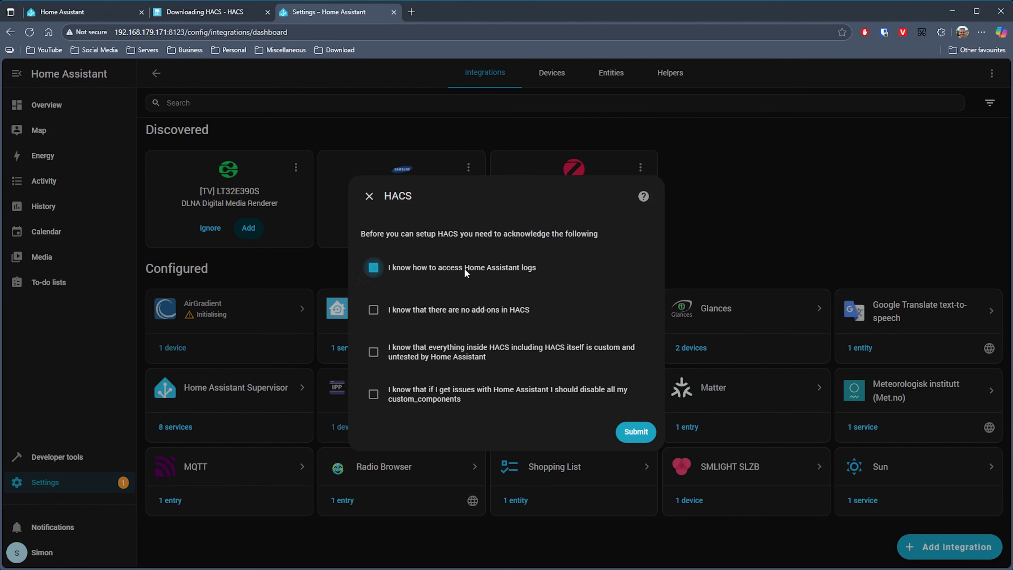
pyautogui.click(427, 311)
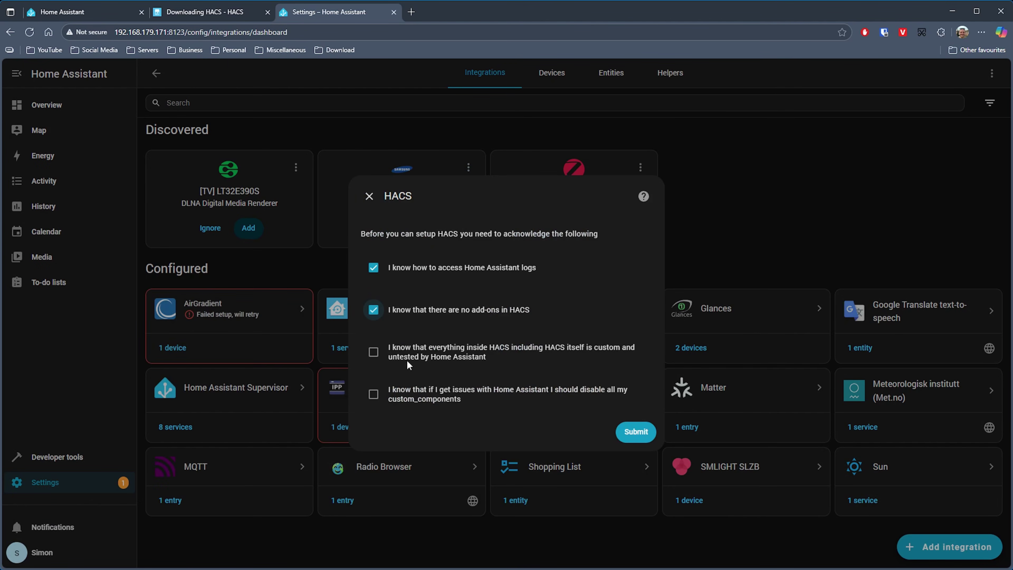
pyautogui.click(414, 358)
pyautogui.click(408, 392)
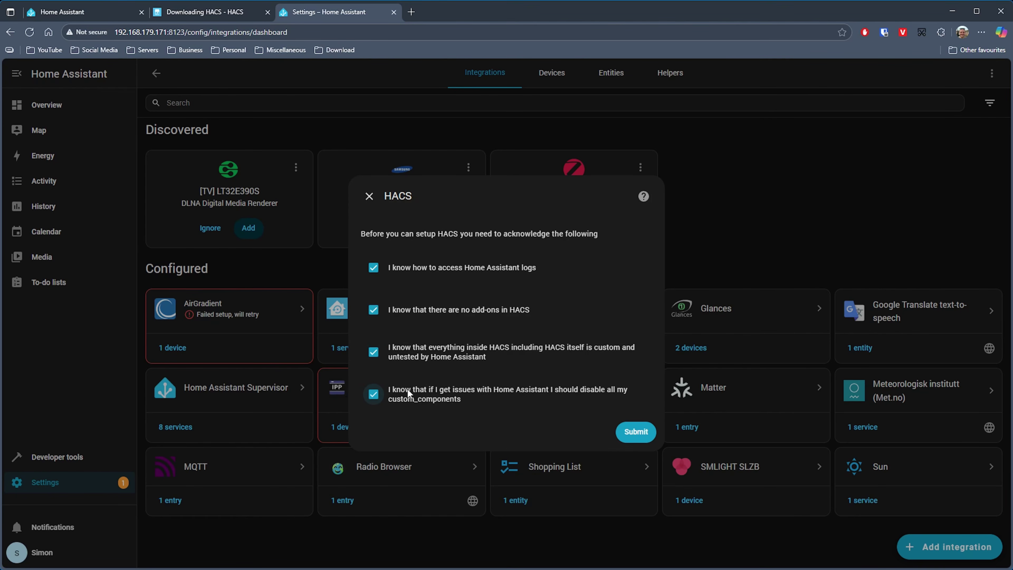
pyautogui.click(632, 432)
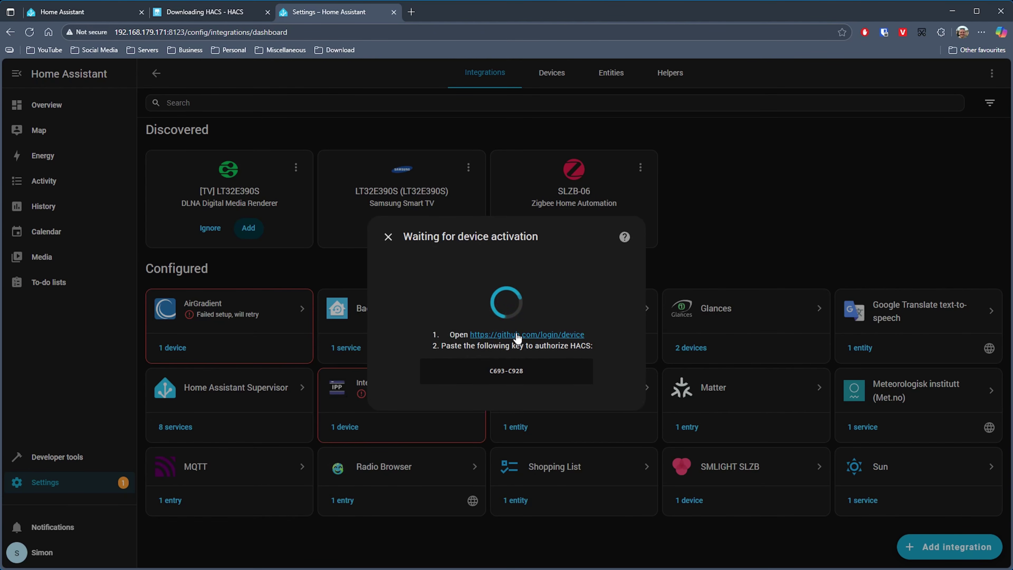
# Open the GitHub device activation page and copy the HACS authorization key from Home Assistant.
pyautogui.click(553, 335)
pyautogui.click(459, 16)
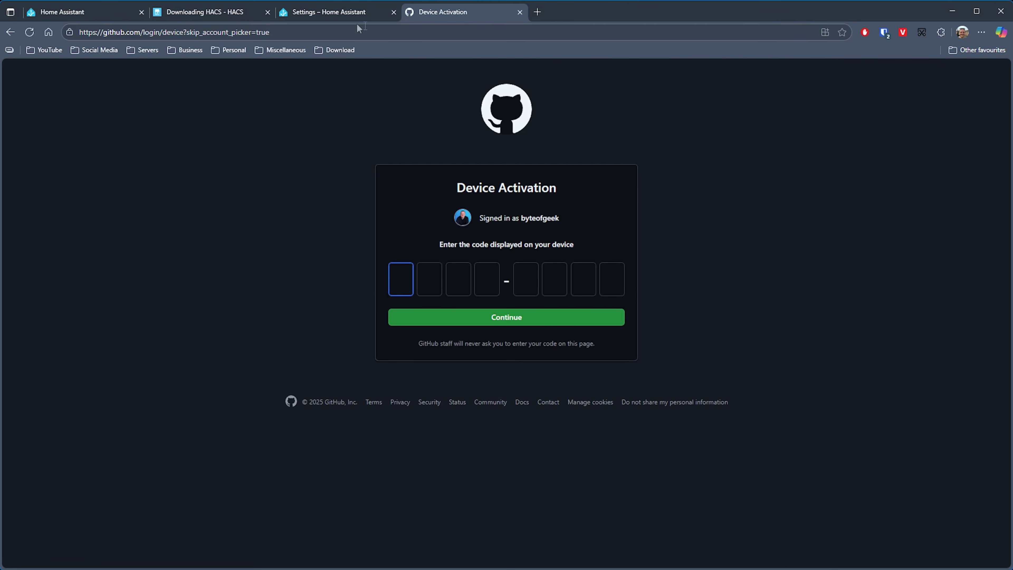
pyautogui.click(328, 15)
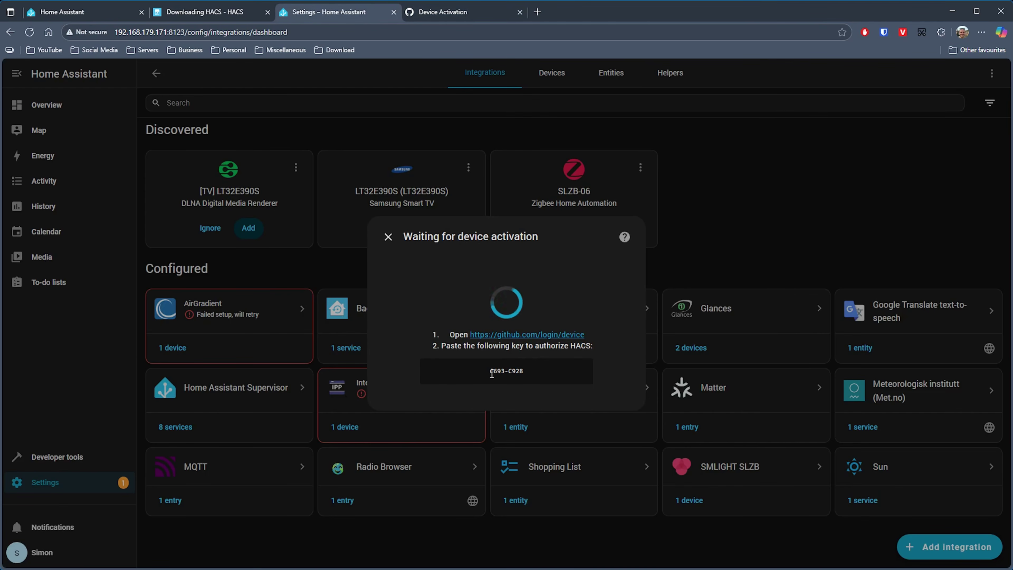
pyautogui.moveTo(490, 371); pyautogui.dragTo(525, 374)
pyautogui.hotkey('ctrl', 'c')
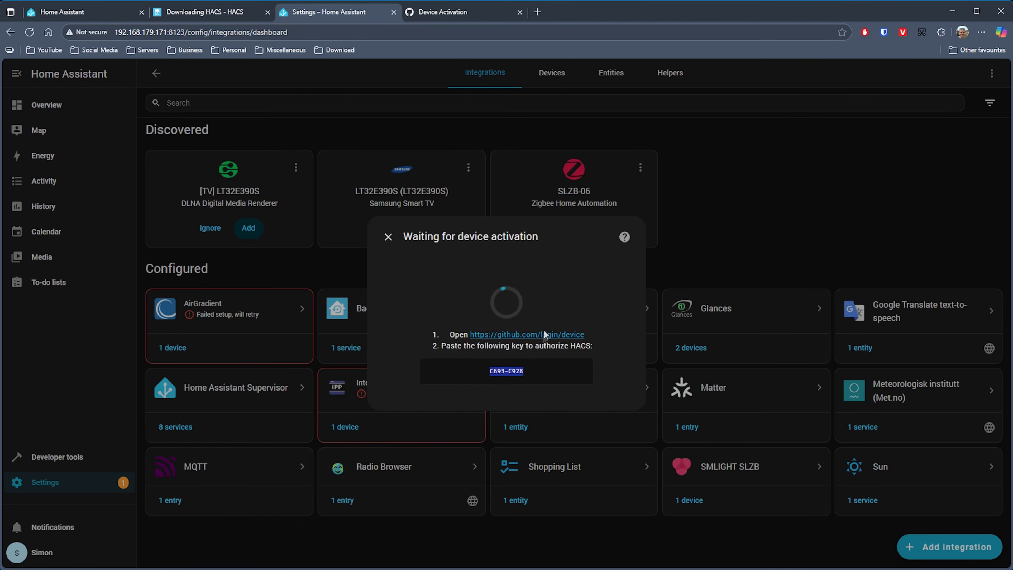
# Paste the device activation code on the GitHub Device Activation page and authorize HACS.
pyautogui.click(467, 16)
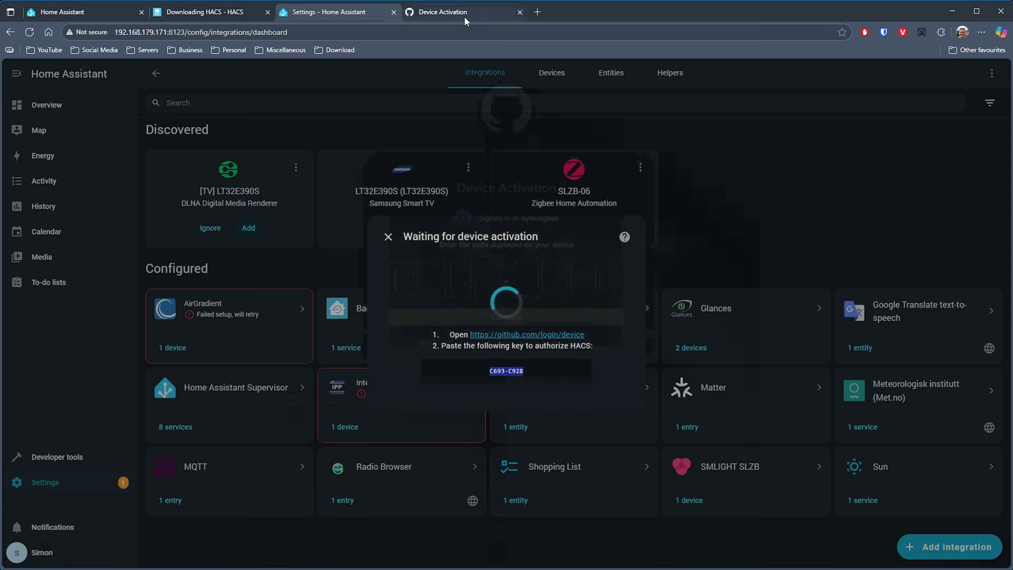
pyautogui.hotkey('ctrl', 'v')
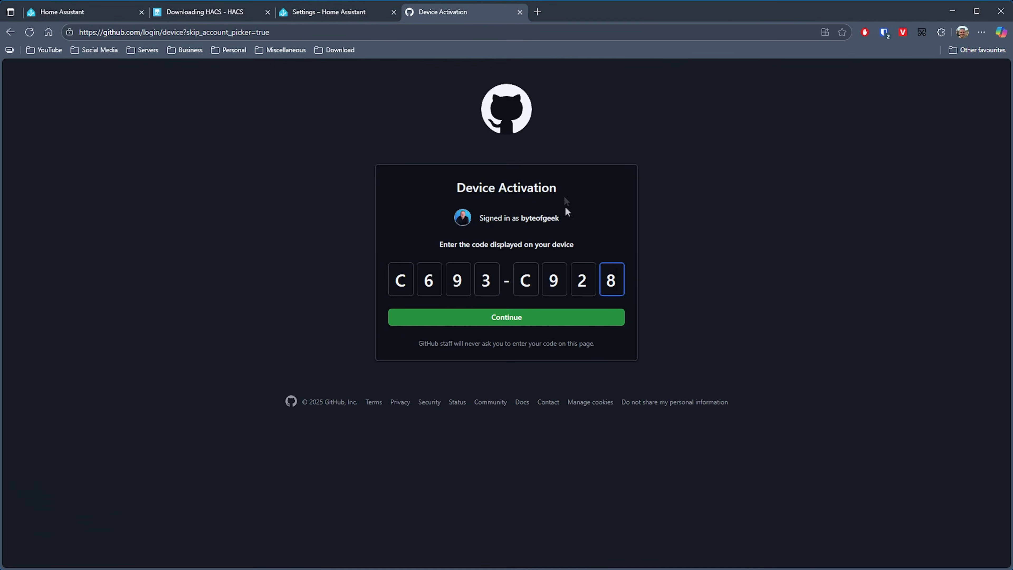
pyautogui.click(517, 318)
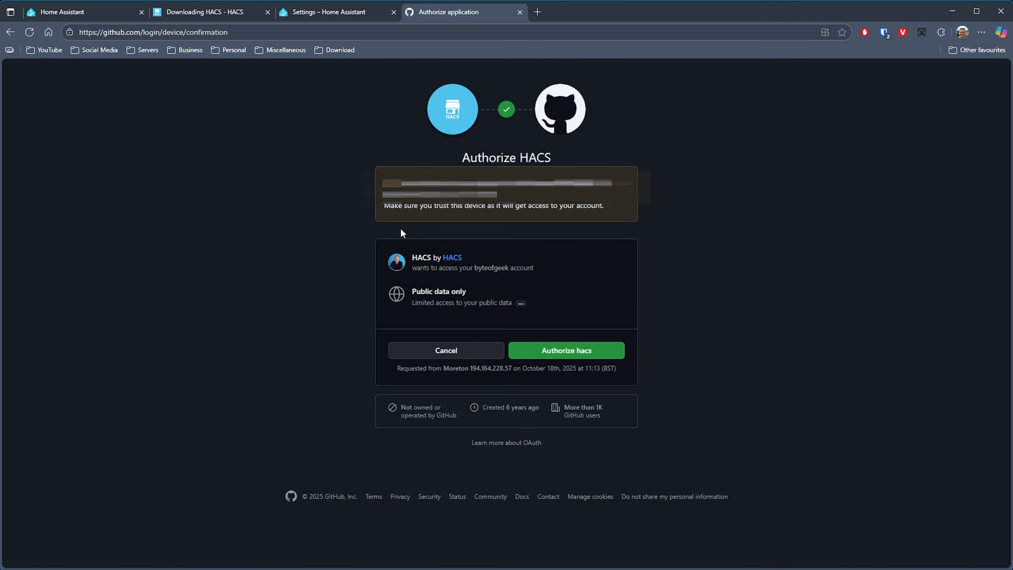
pyautogui.click(572, 358)
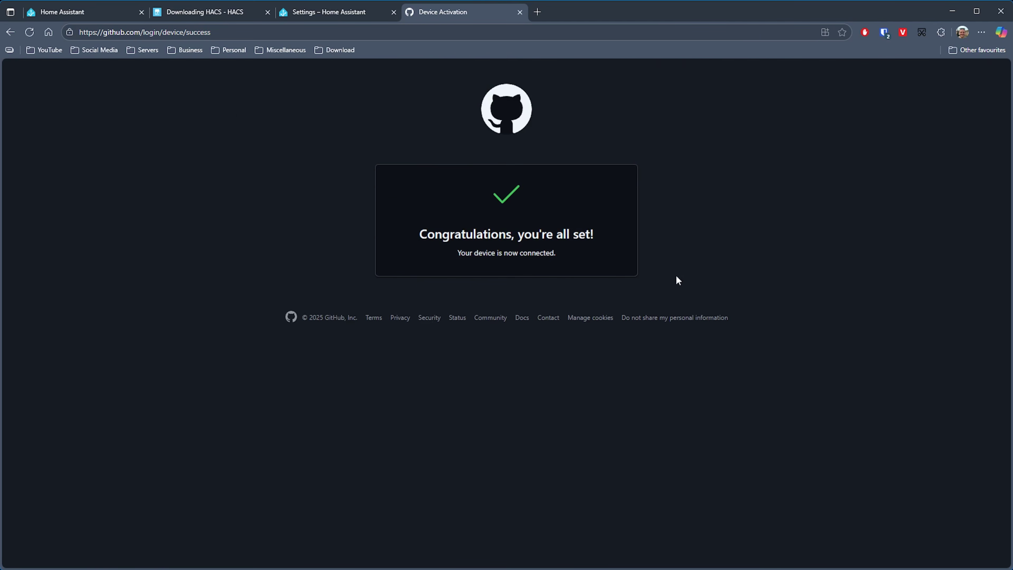
# Back in Home Assistant, assign the created Calendar Card Pro and HACS devices to the Office area.
pyautogui.click(330, 22)
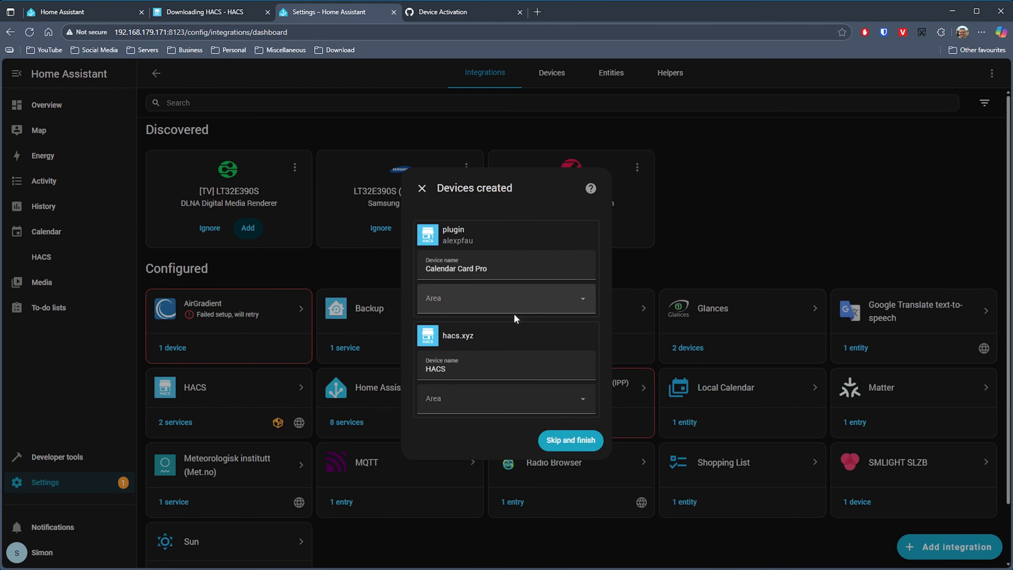
pyautogui.click(487, 307)
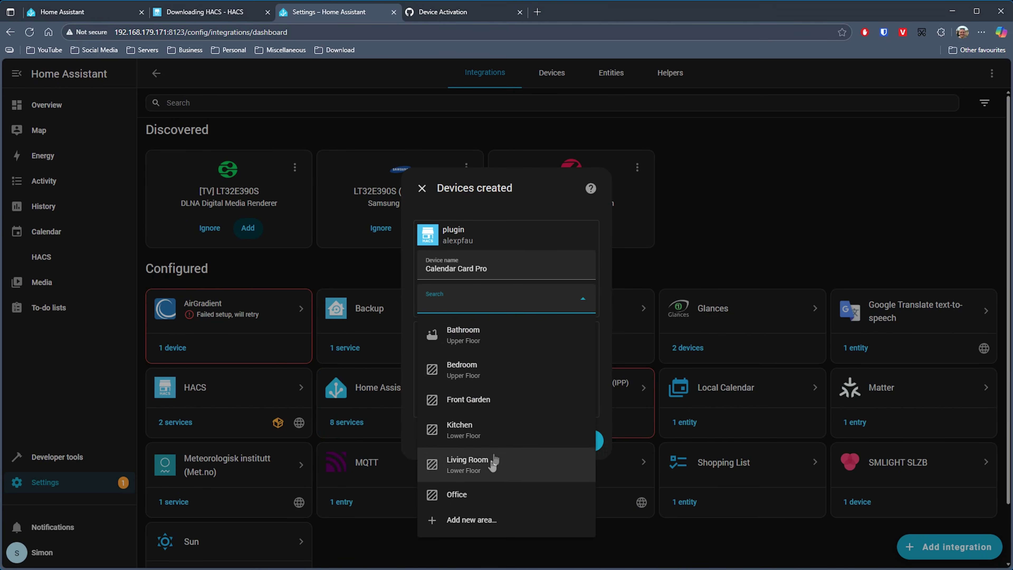
pyautogui.click(483, 494)
pyautogui.click(487, 399)
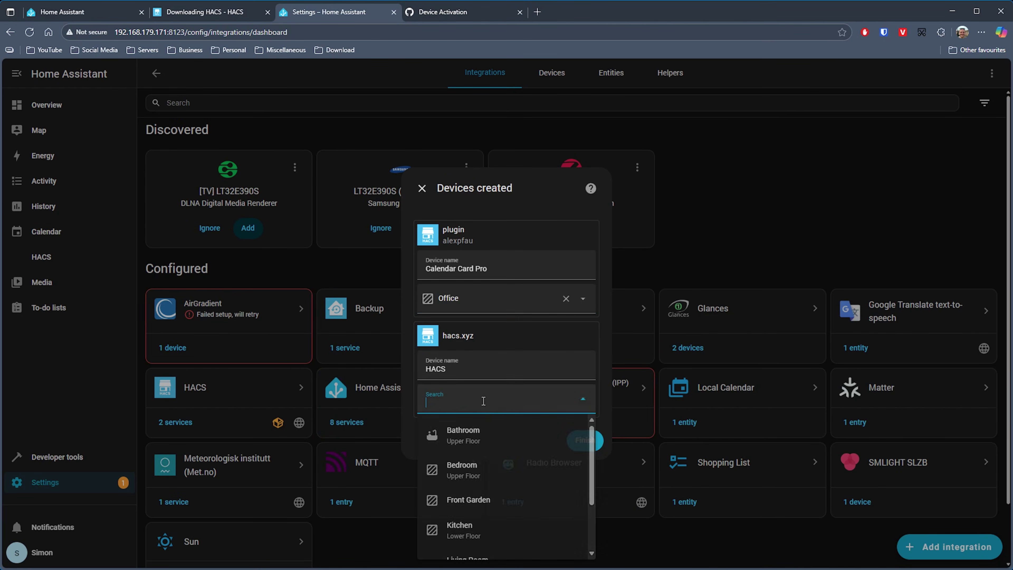
pyautogui.scroll(-2, 502, 471)
pyautogui.click(490, 516)
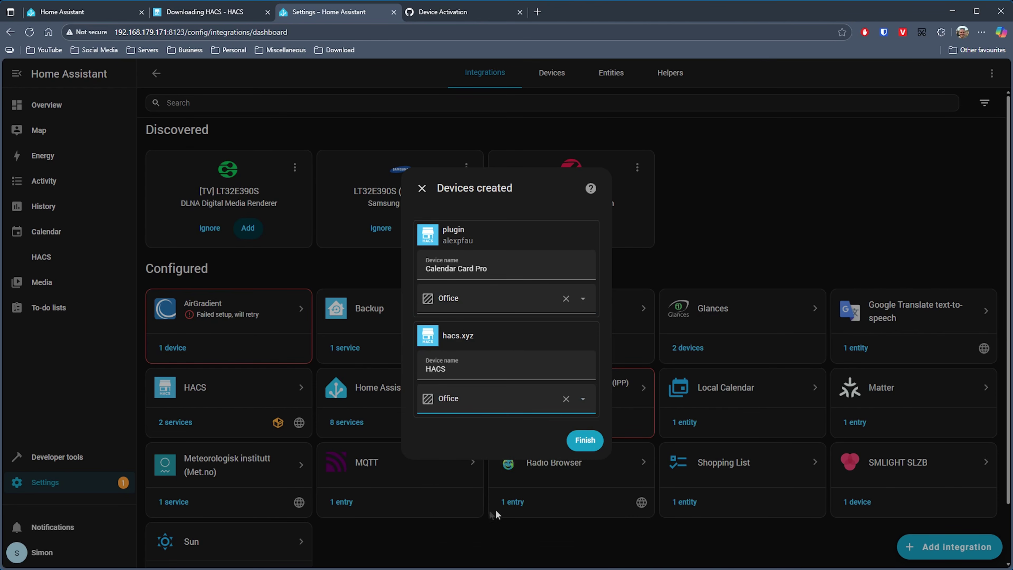
# Finish the HACS device setup and open the Home Assistant Community Store.
pyautogui.click(585, 441)
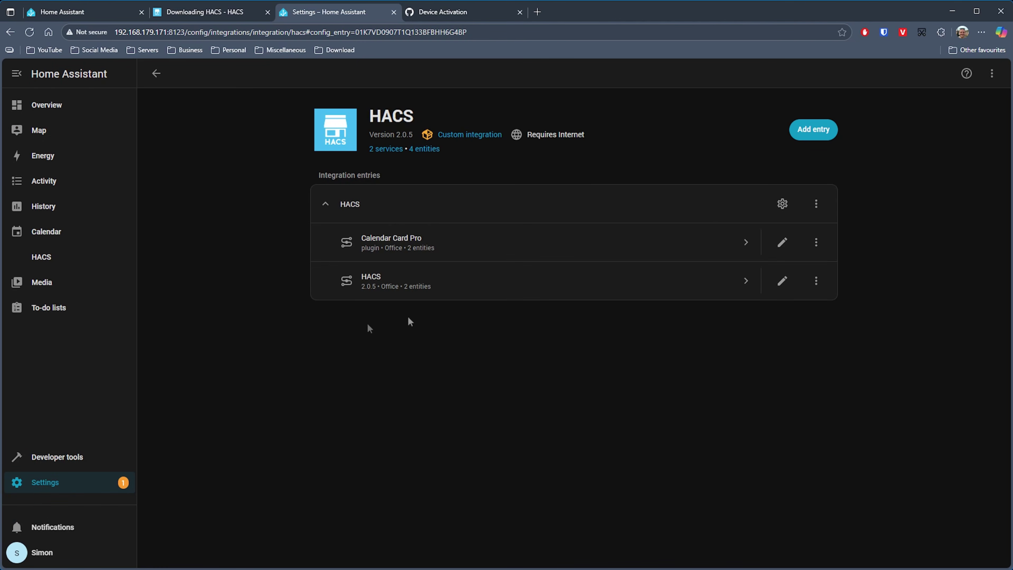
pyautogui.click(58, 262)
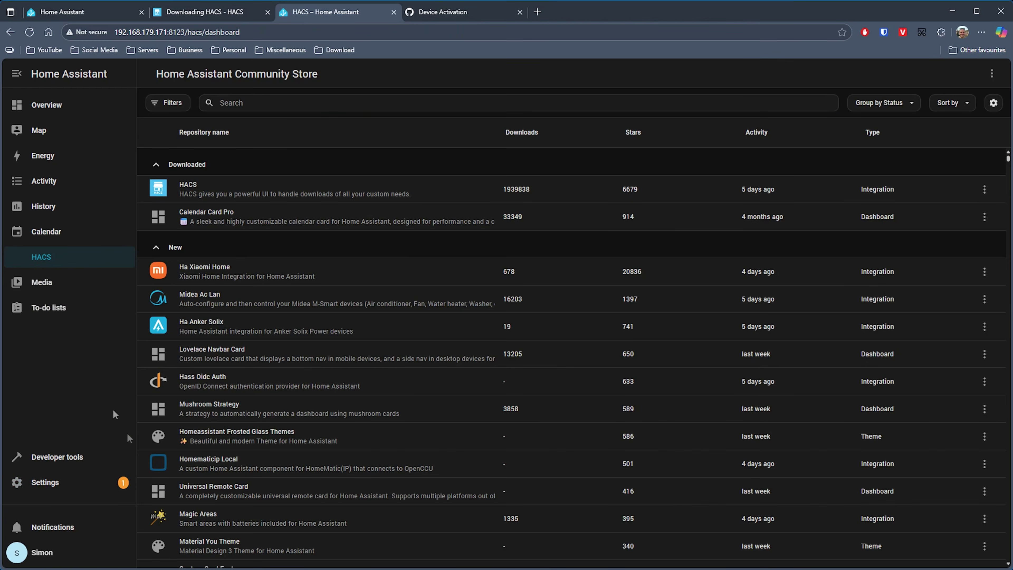
# Restart Home Assistant from the System settings and confirm the restart.
pyautogui.click(76, 483)
pyautogui.click(512, 484)
pyautogui.click(994, 78)
pyautogui.click(480, 328)
pyautogui.click(590, 346)
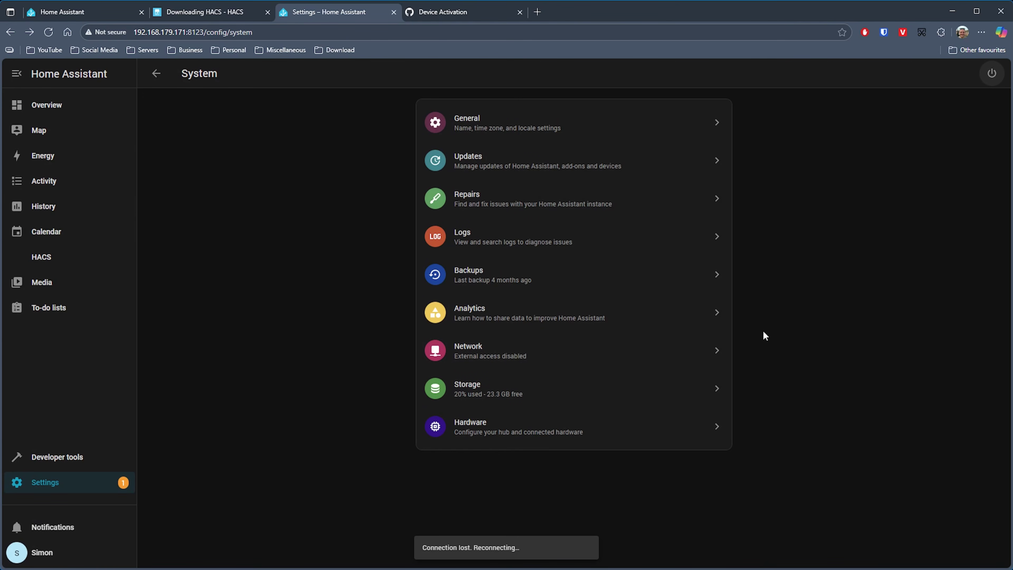
# Reopen the HACS store and browse its list of downloaded and new repositories.
pyautogui.click(30, 106)
pyautogui.click(64, 257)
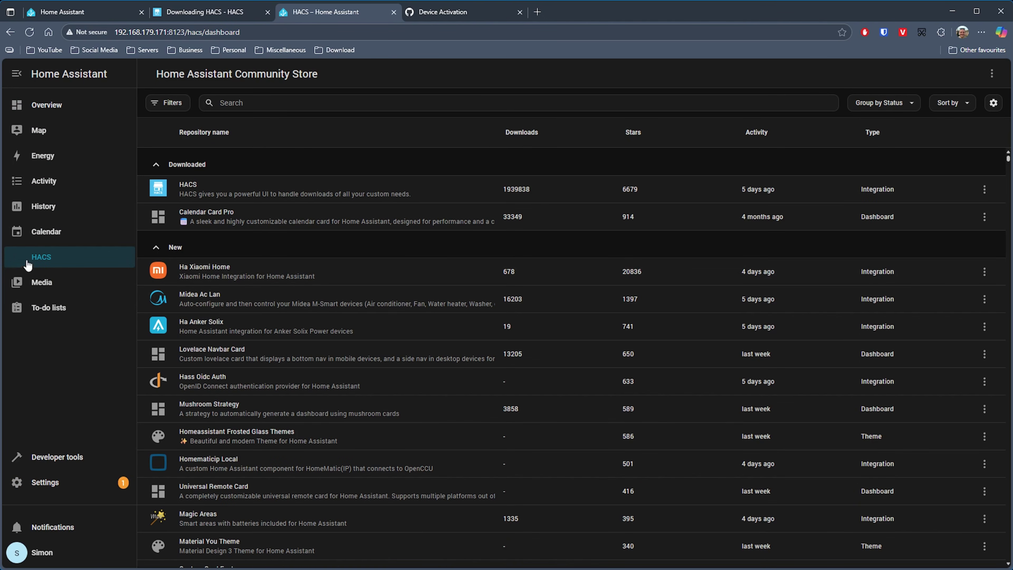
pyautogui.scroll(-5, 382, 317)
pyautogui.scroll(-15, 382, 319)
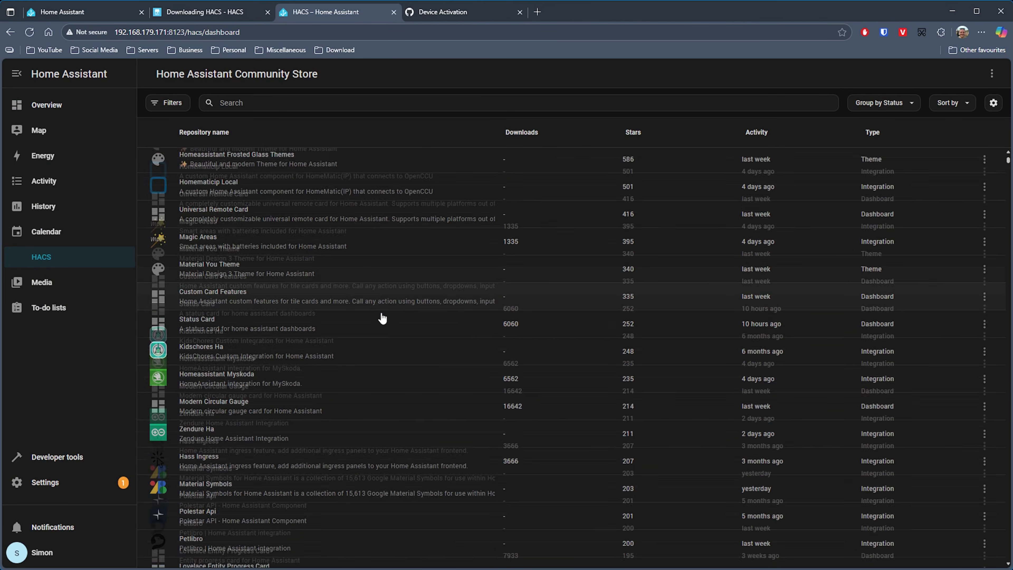
pyautogui.scroll(20, 382, 318)
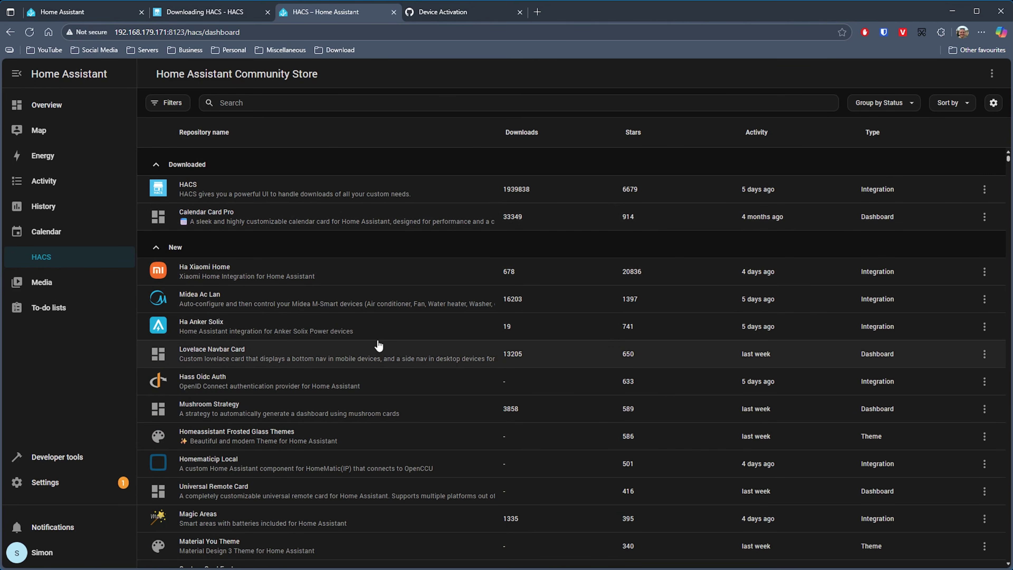
# Open the Lovelace Navbar Card repository and review its installation, quickstart and configuration documentation.
pyautogui.click(314, 359)
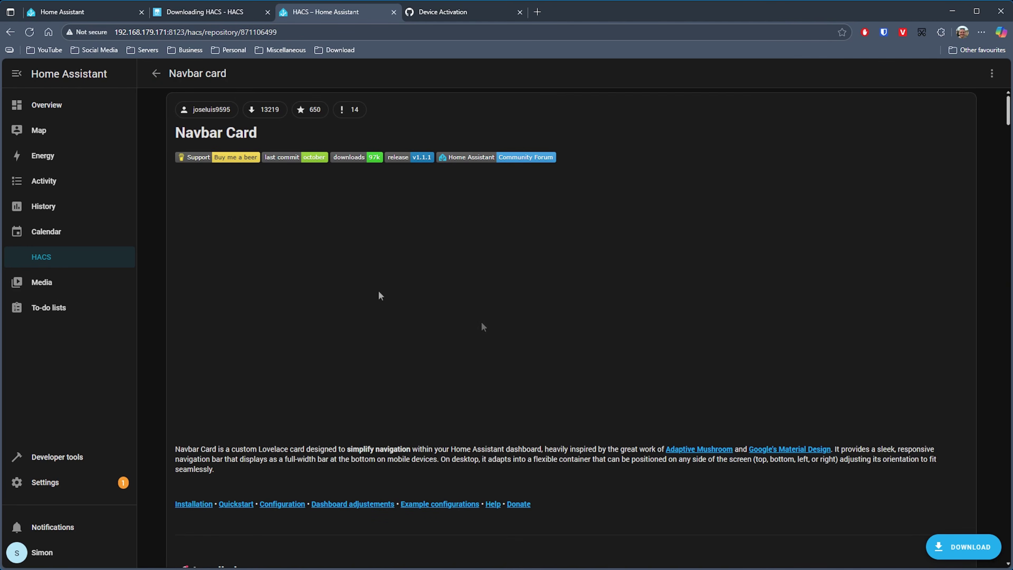
pyautogui.scroll(-10, 555, 335)
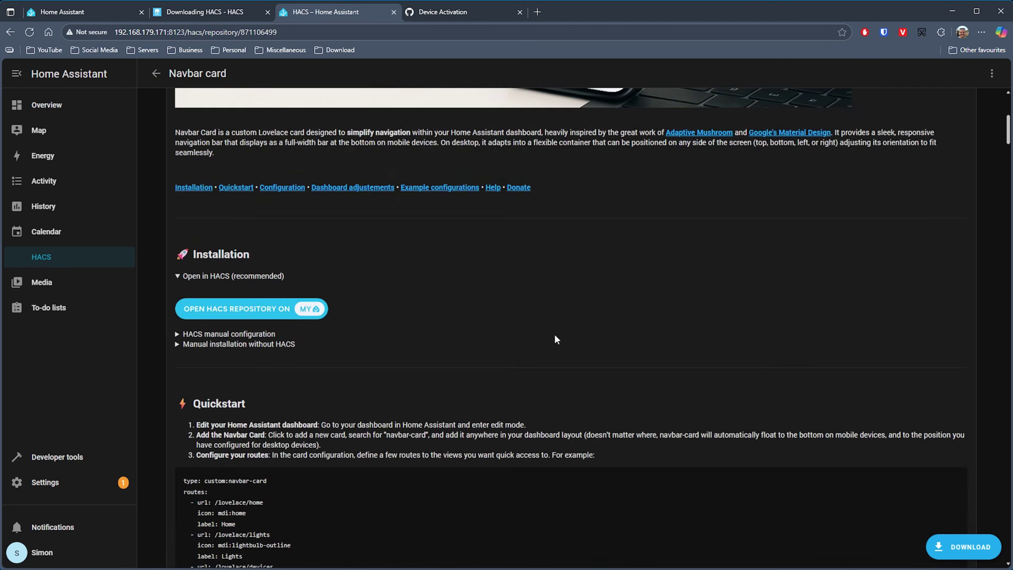
pyautogui.scroll(-10, 556, 339)
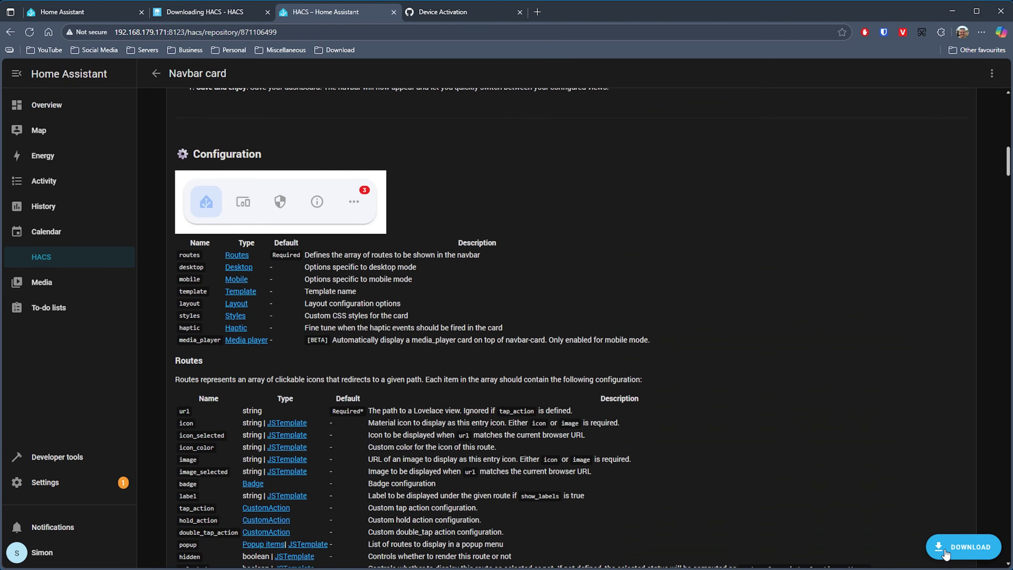
pyautogui.scroll(20, 346, 130)
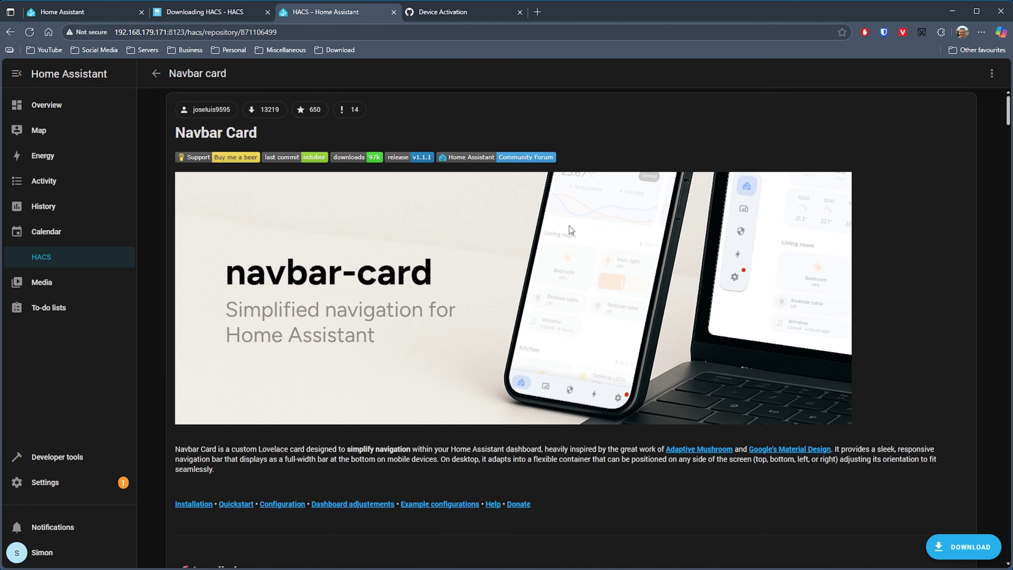